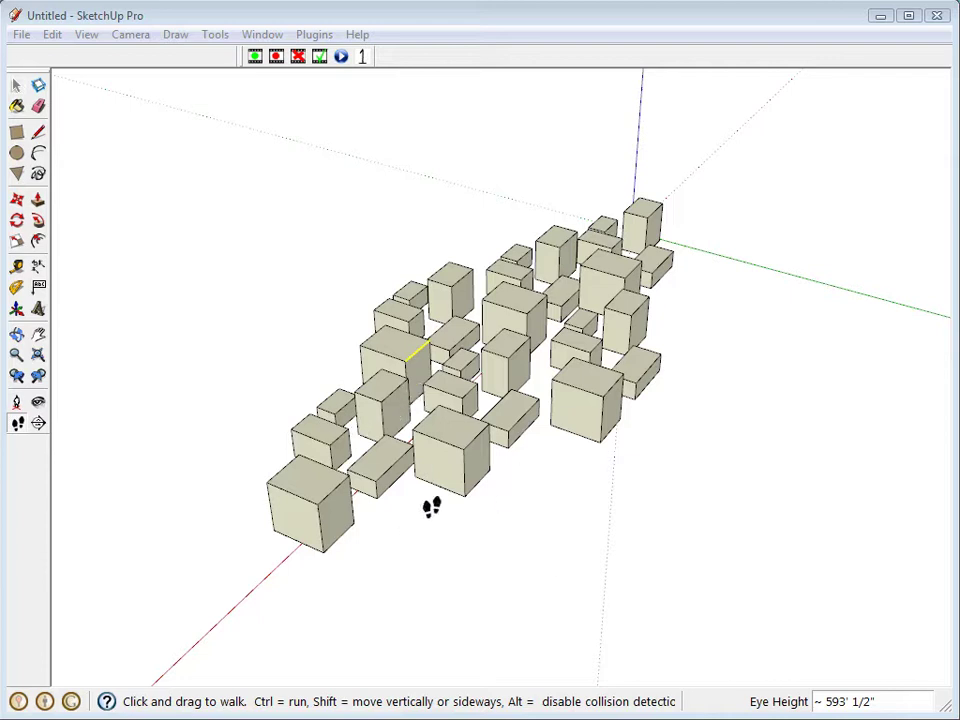
Orbit and zoom in to a closer, angled overview of the box city.
middle_click_drag(431, 507, 387, 460)
left_click(16, 87)
scroll(387, 460, "up", 2)
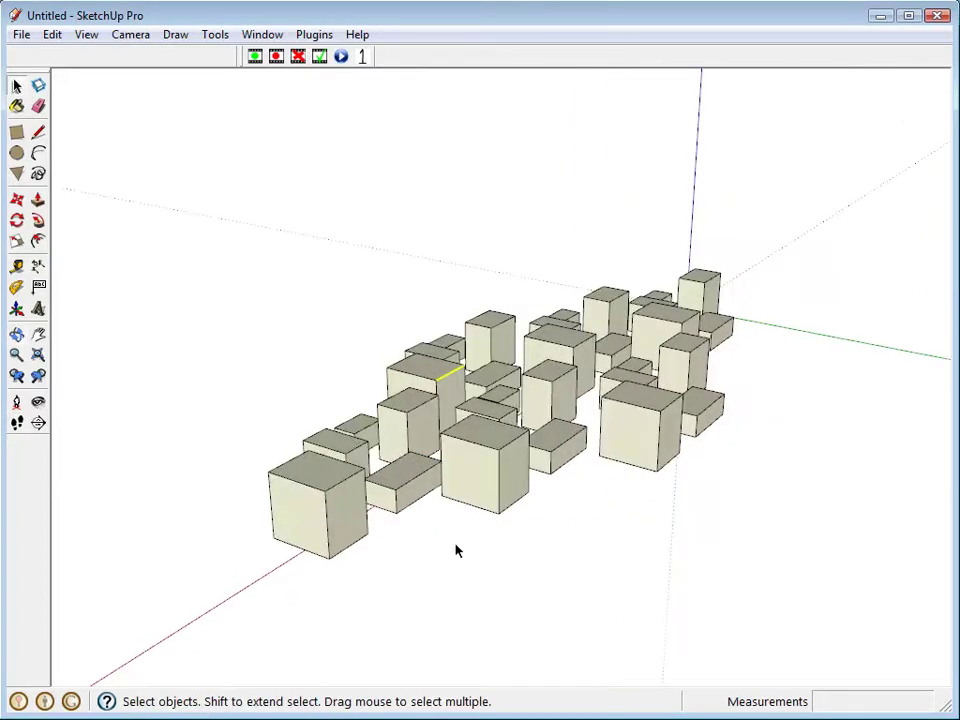
middle_click_drag(459, 499, 430, 515)
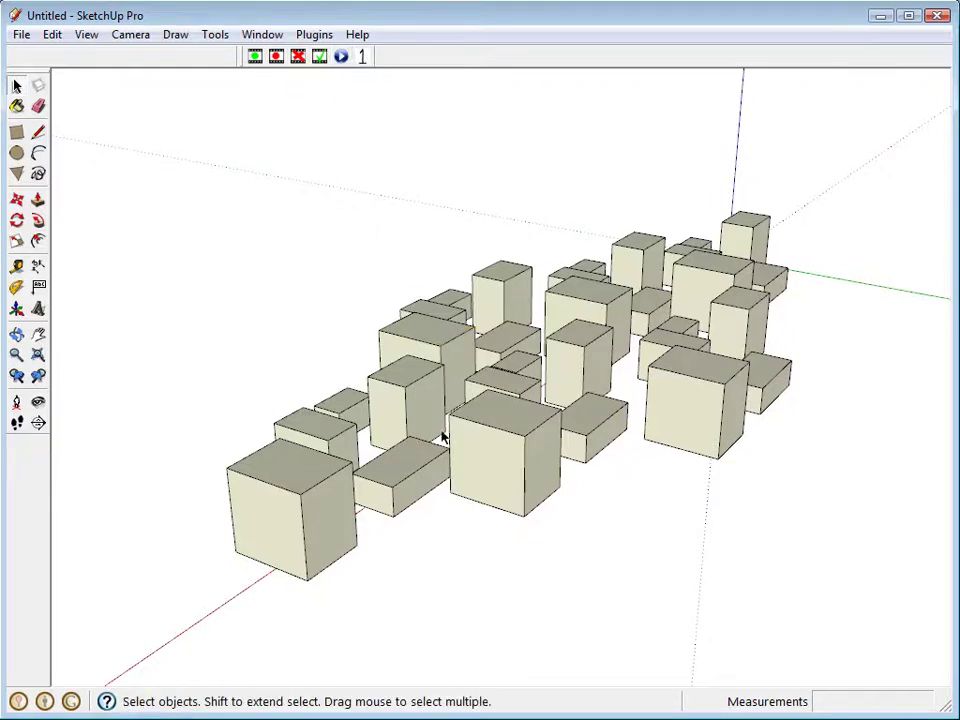
middle_click_drag(443, 439, 440, 405)
left_click(16, 401)
Drop the camera to 5' 6" eye height among the boxes and look right and up.
left_click(451, 493)
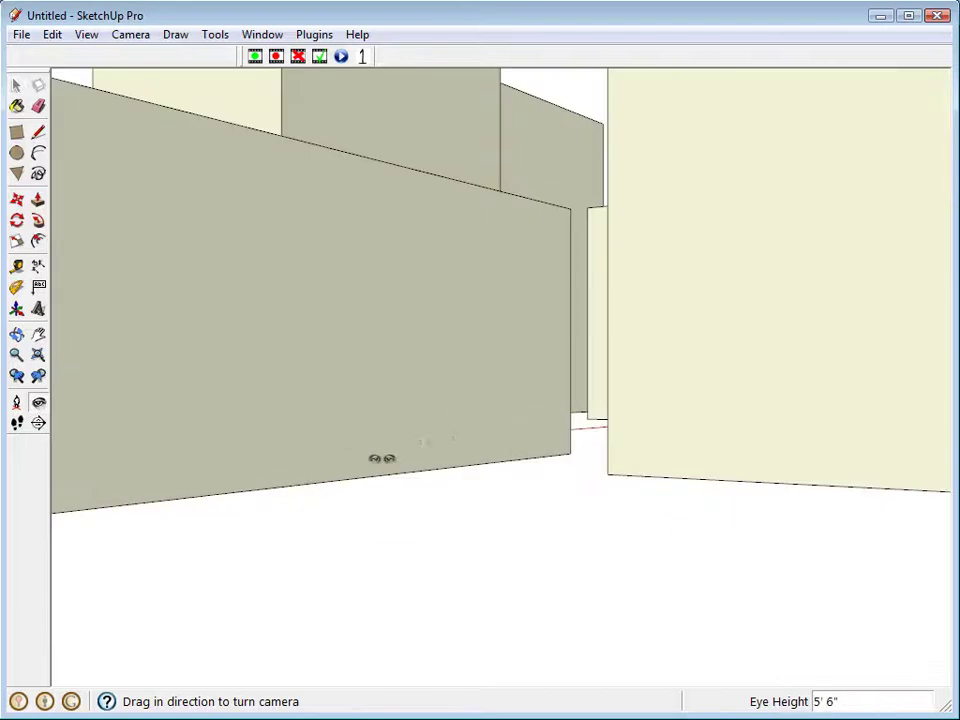
left_click_drag(381, 456, 435, 366)
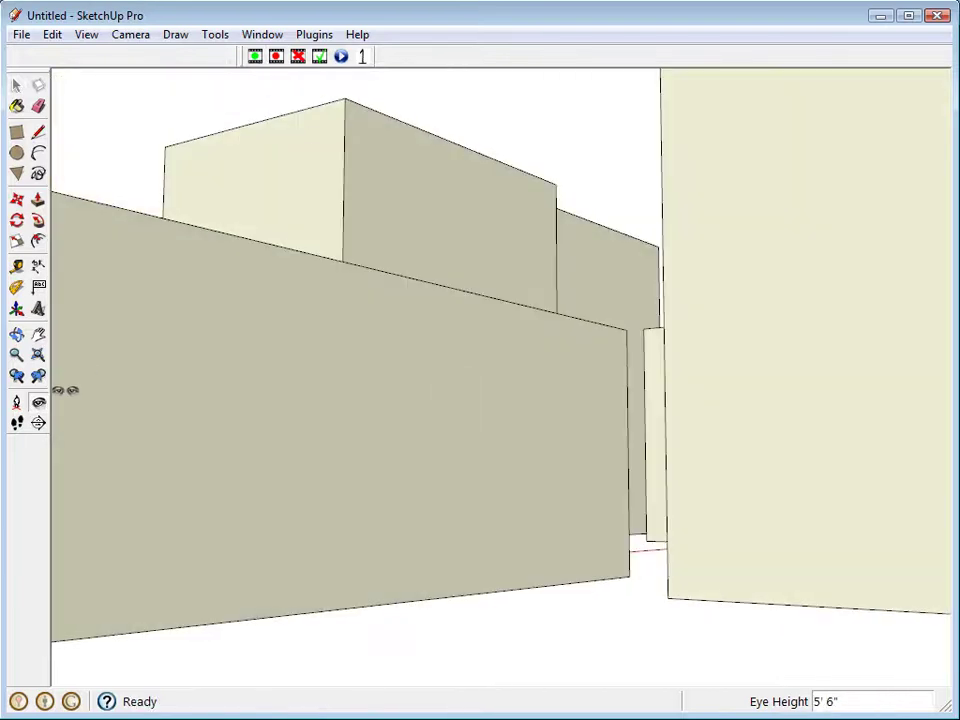
left_click(16, 422)
Cancel the 15 FPS prompt and erase the previous camera recording.
left_click(256, 57)
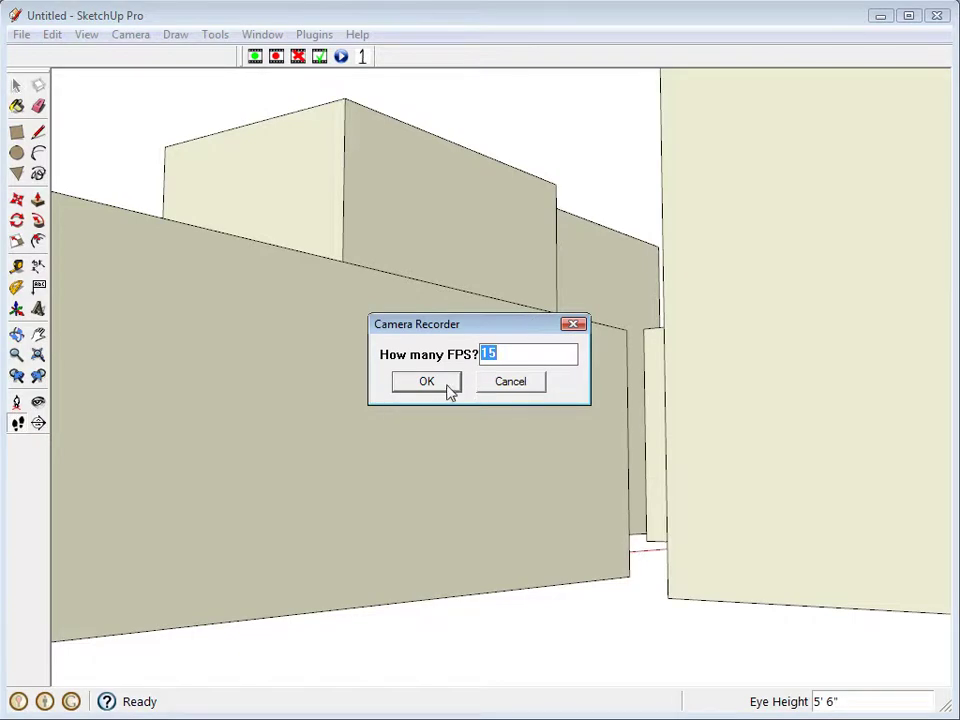
left_click(510, 388)
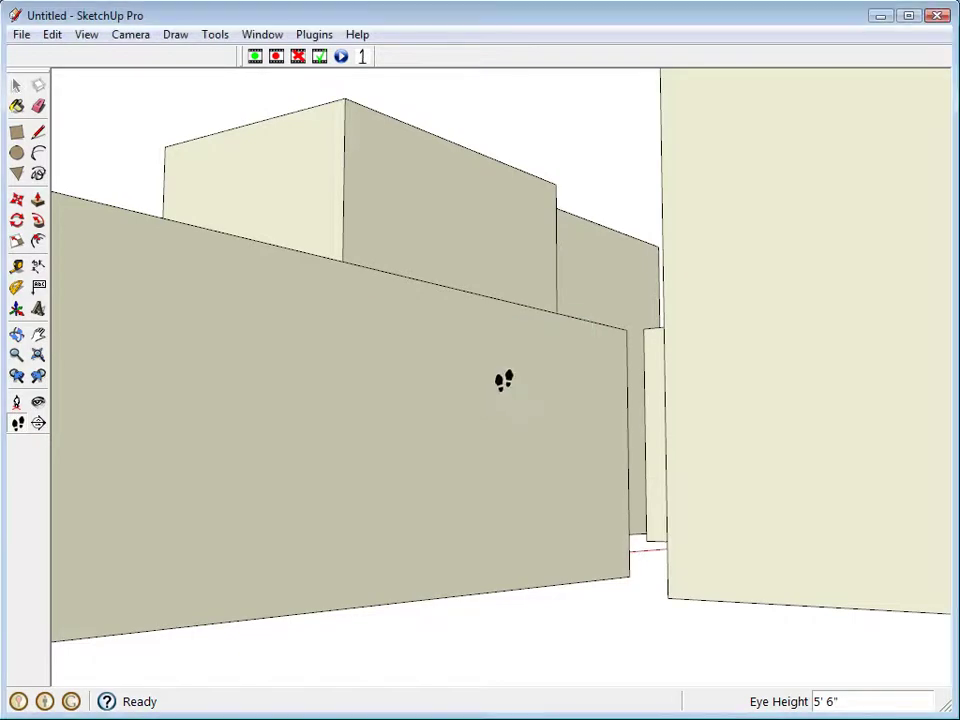
left_click(304, 59)
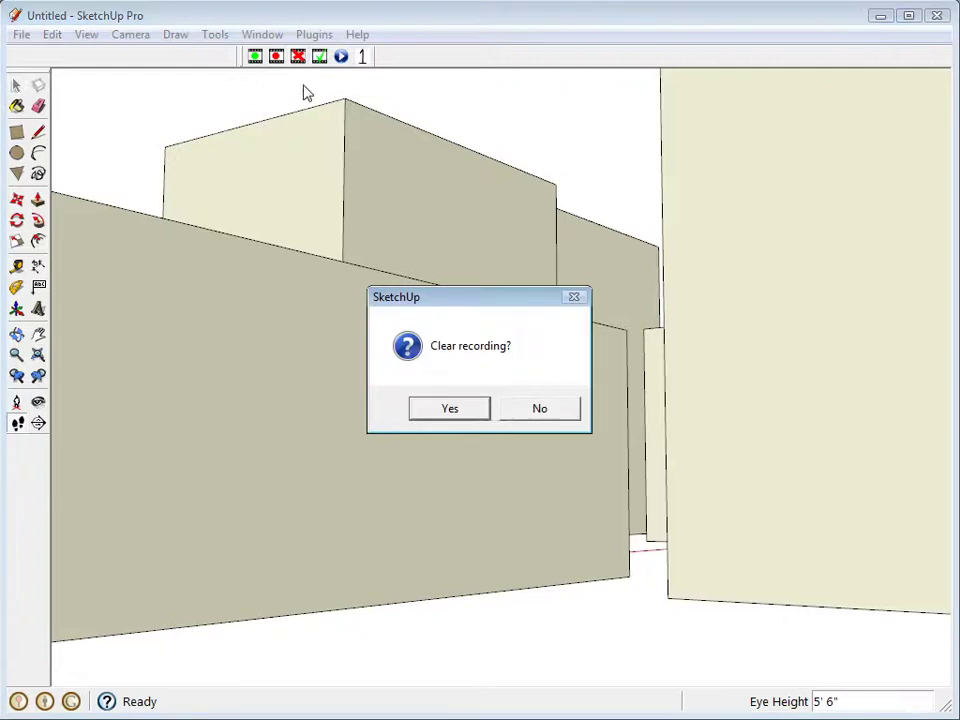
left_click(471, 412)
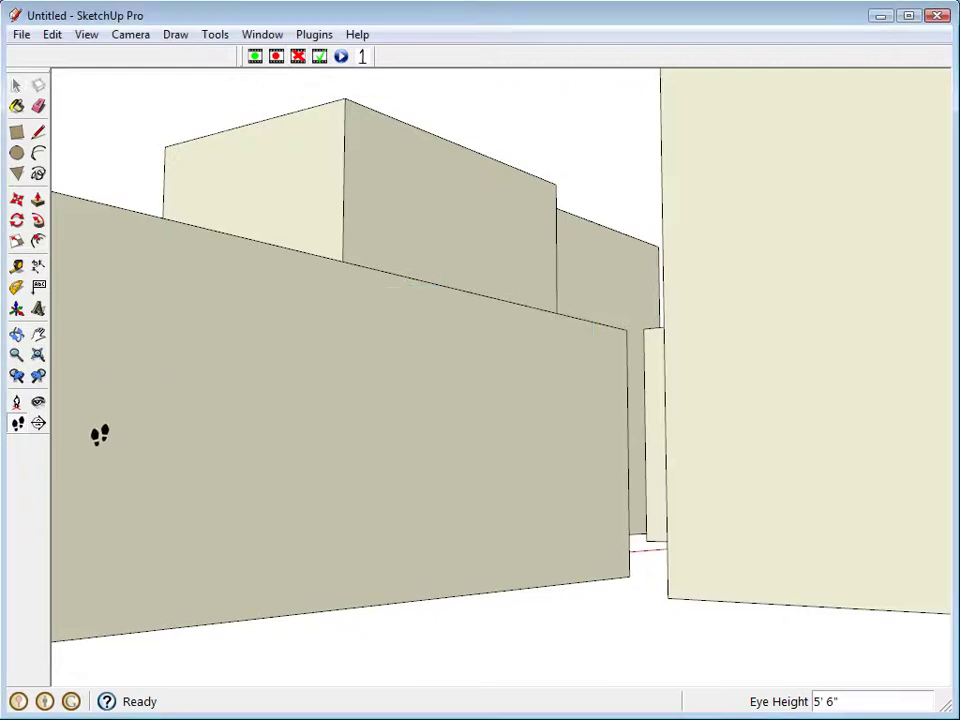
left_click(256, 58)
Record a 15 fps walk forward between the boxes, stopping at 105 frames.
left_click(428, 380)
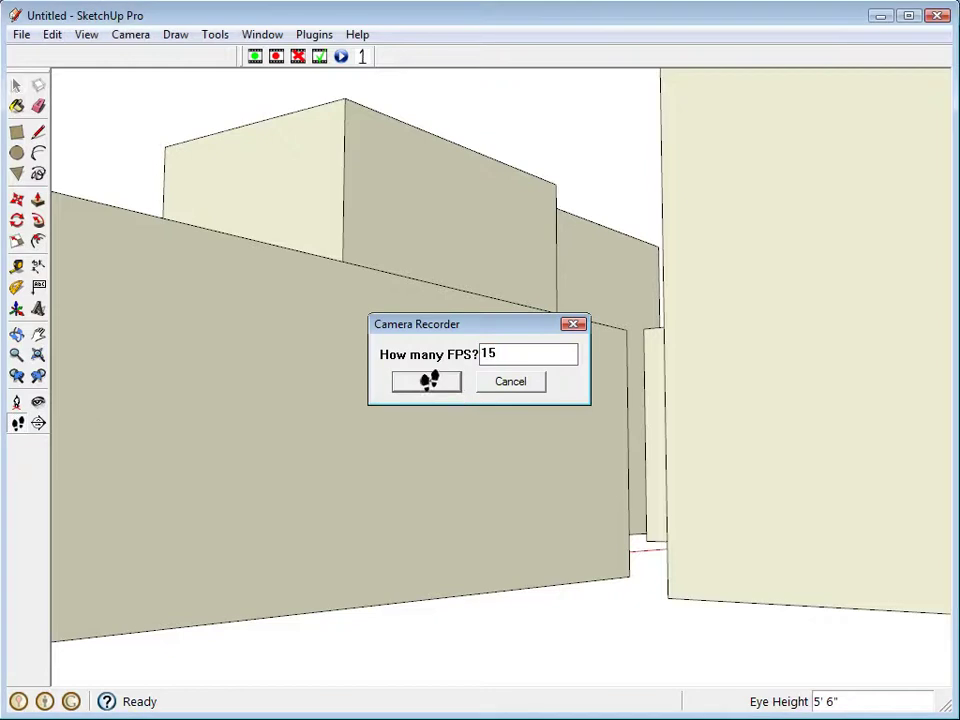
left_click_drag(603, 673, 643, 506)
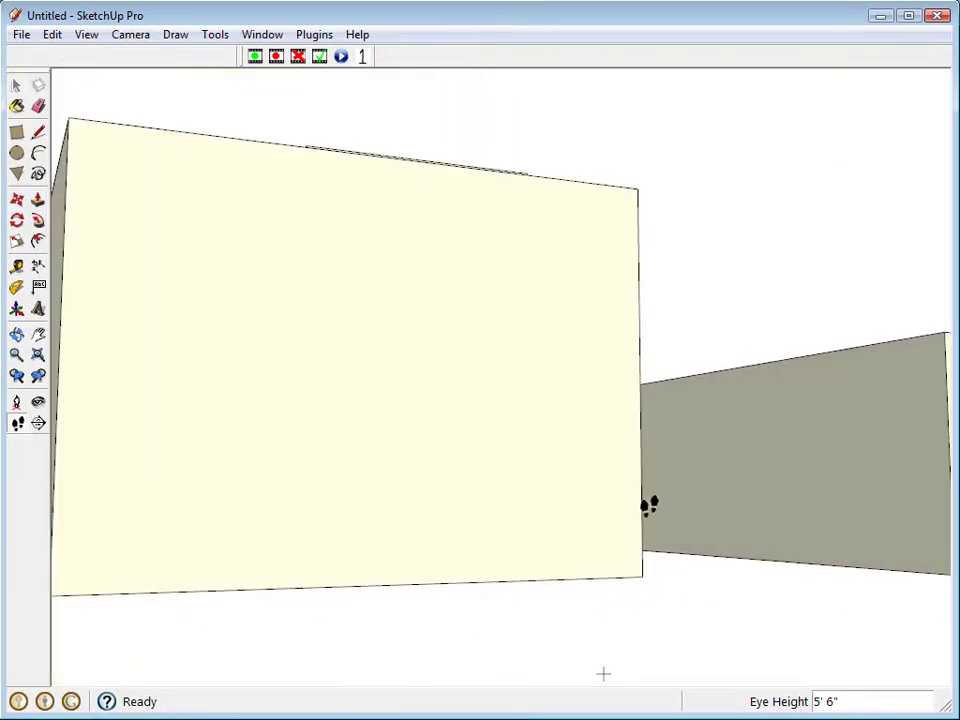
left_click(277, 58)
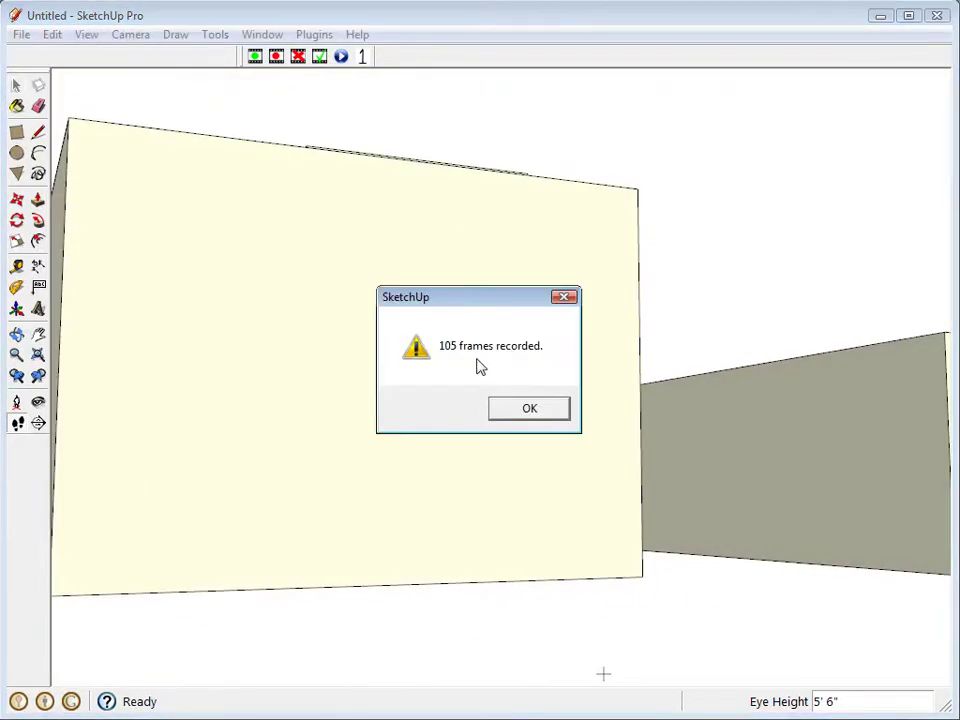
left_click(535, 412)
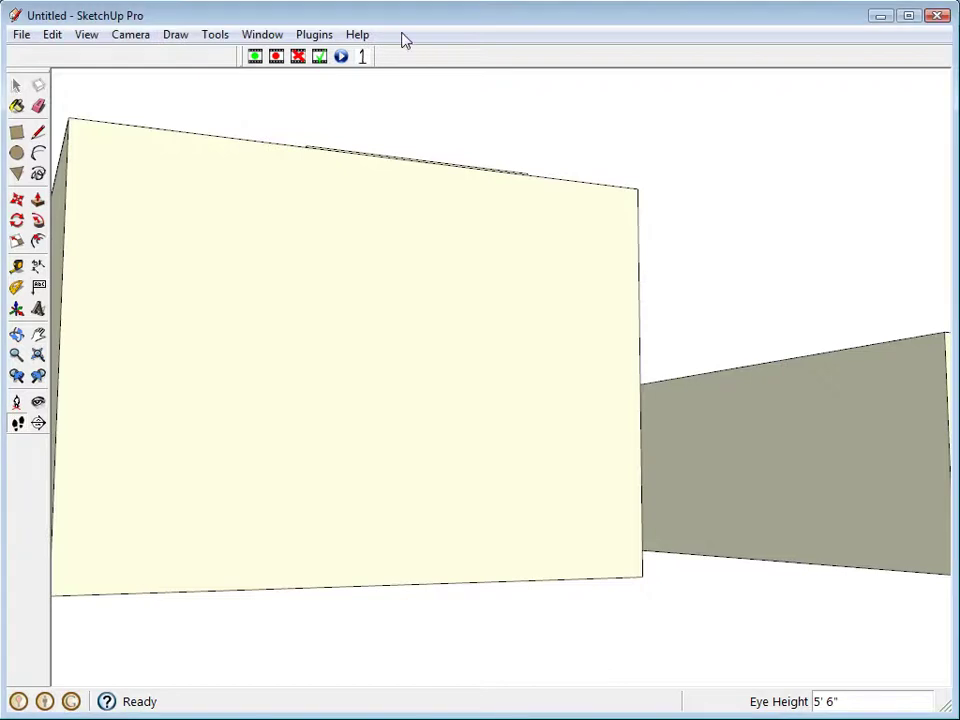
Set the export destination folder to C:\su images in Export Options.
left_click(321, 62)
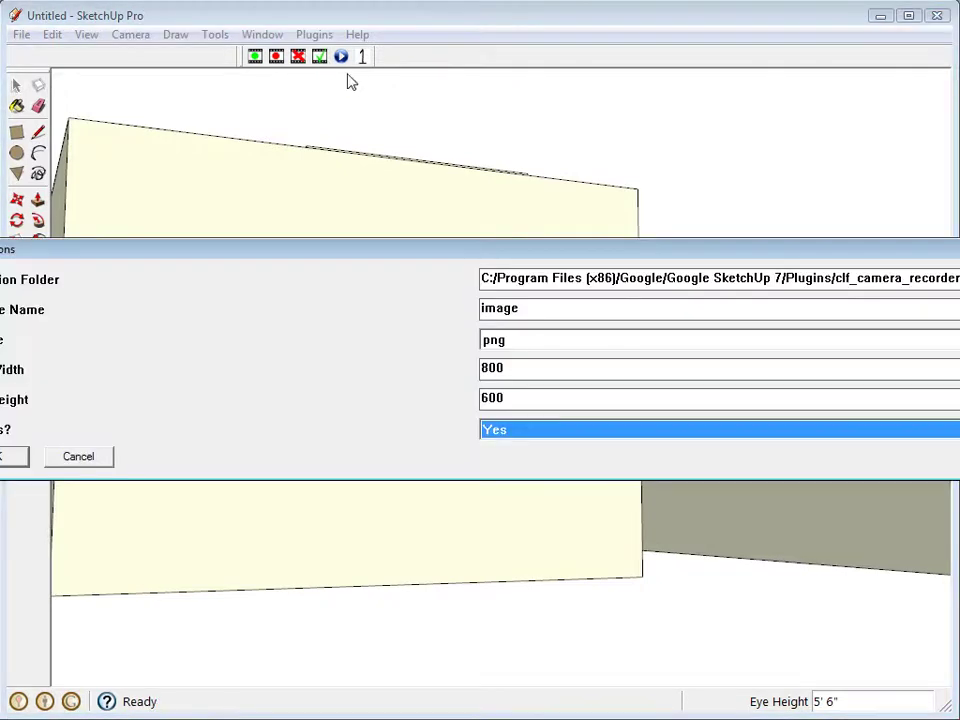
left_click_drag(401, 252, 474, 178)
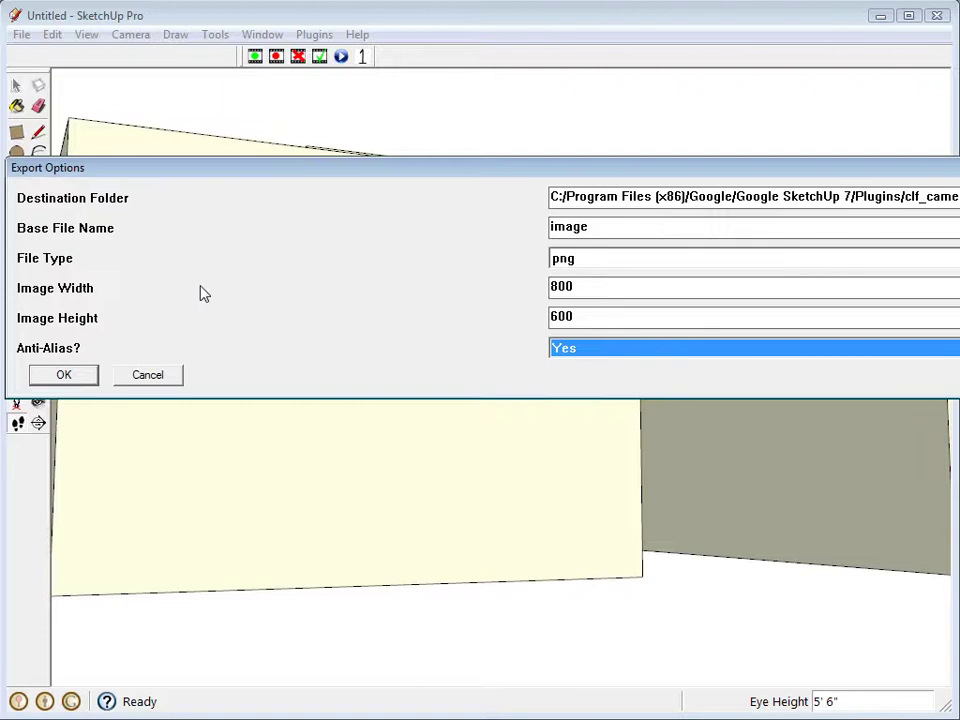
left_click_drag(600, 165, 306, 129)
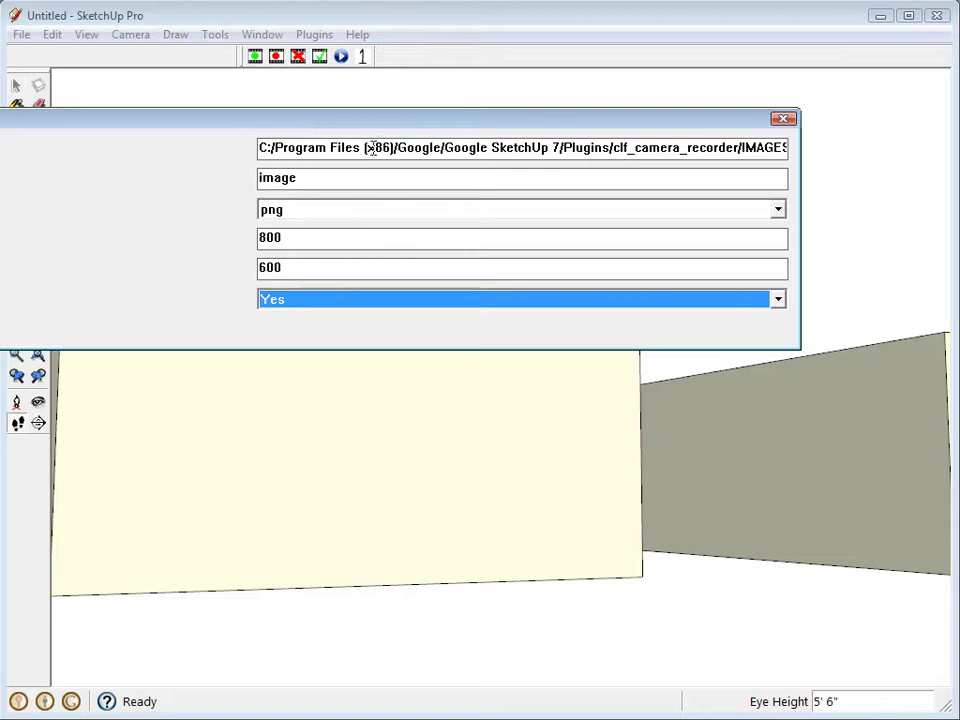
left_click_drag(262, 147, 857, 154)
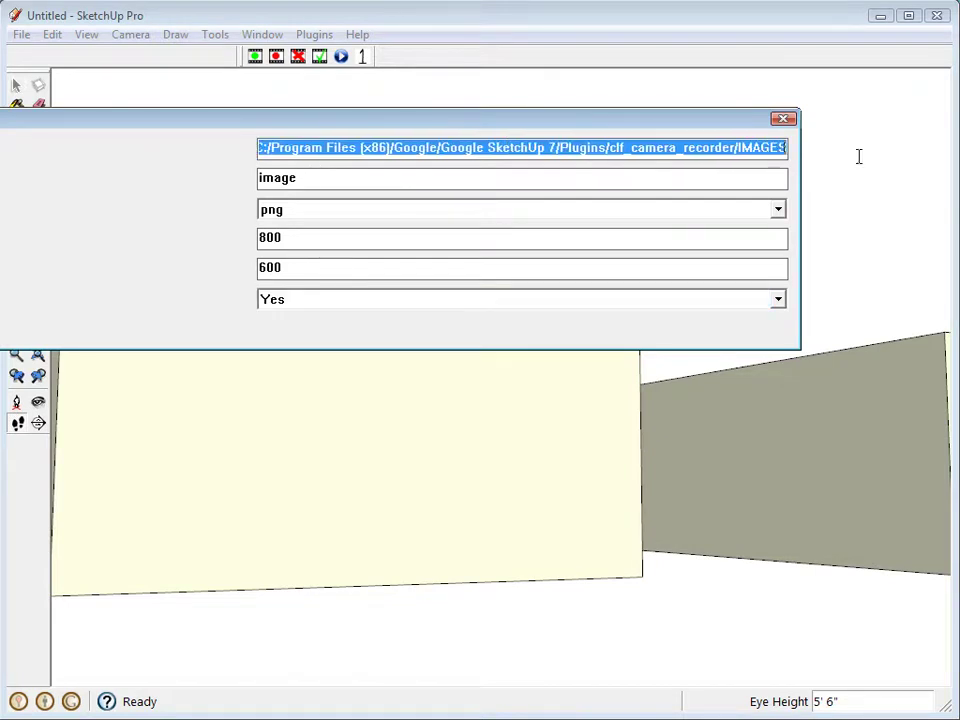
key("BackSpace")
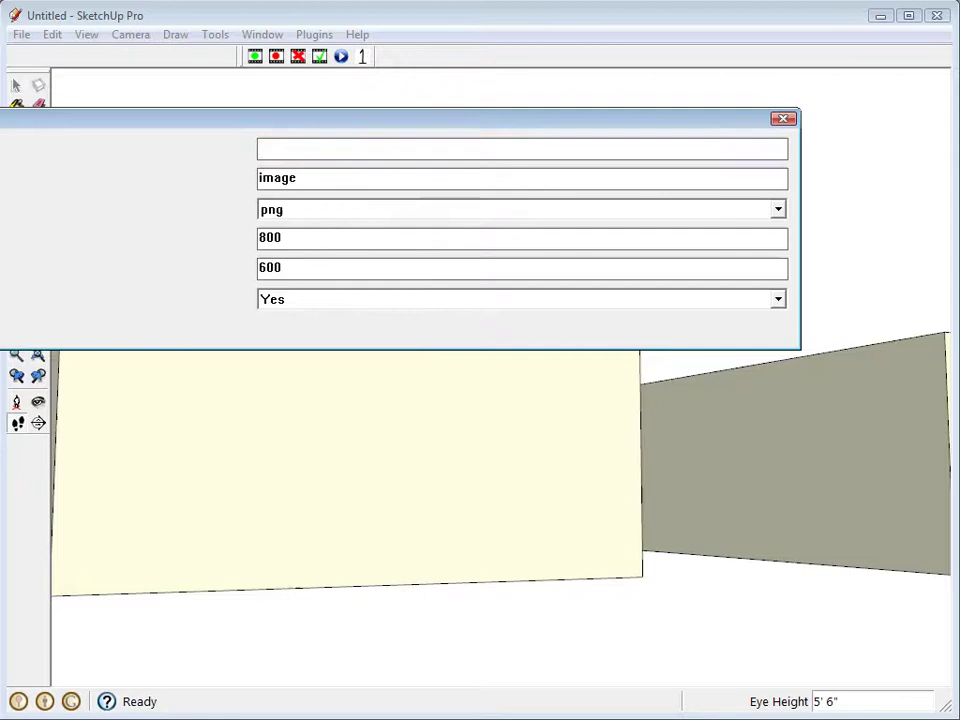
key("Return")
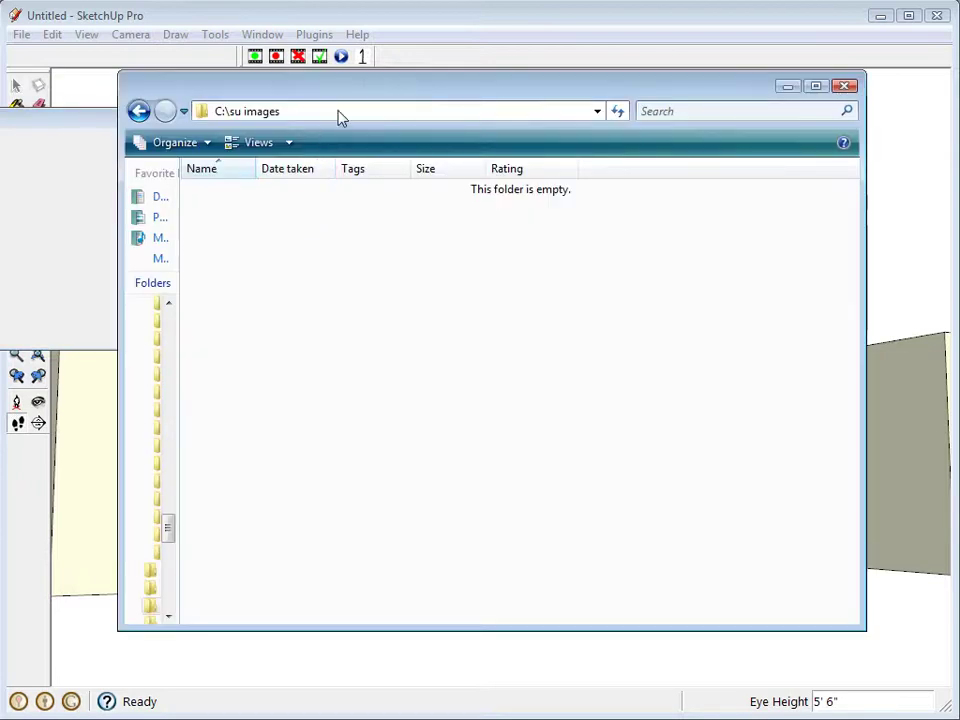
left_click(366, 112)
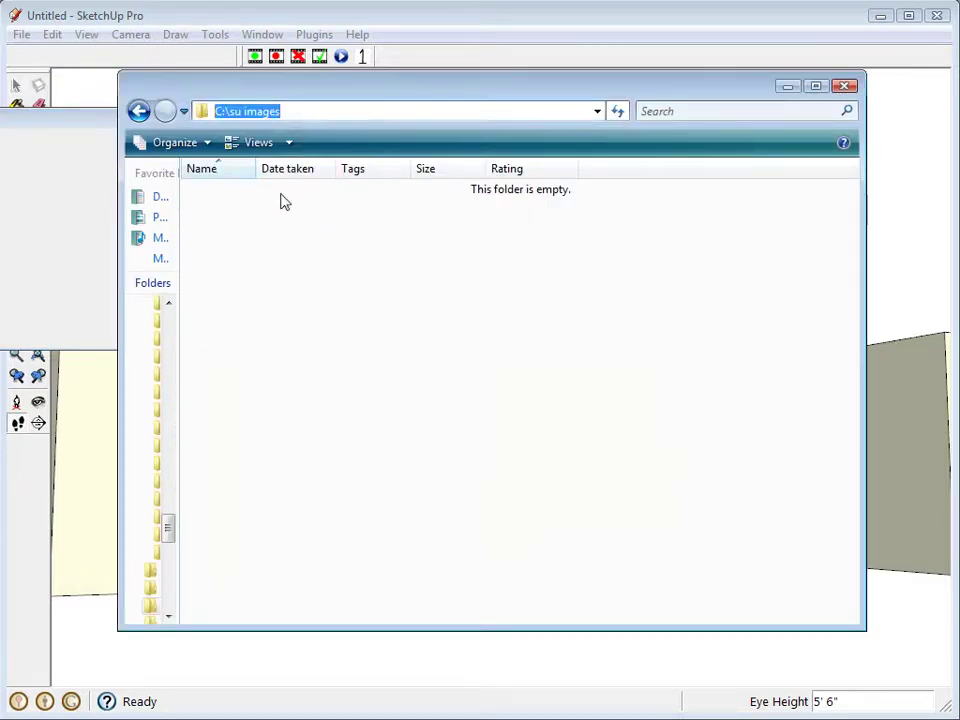
key("ctrl+c")
key("Escape")
key("ctrl+v")
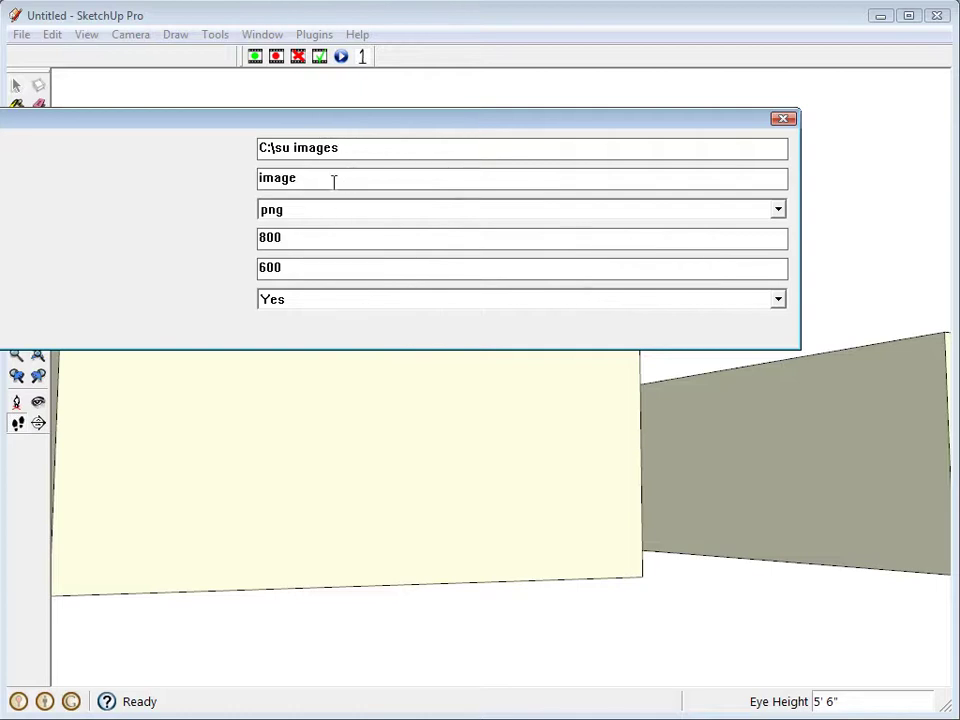
Keep png, base name image, 800×600 anti-aliased, and export the frames.
left_click(782, 213)
left_click(785, 217)
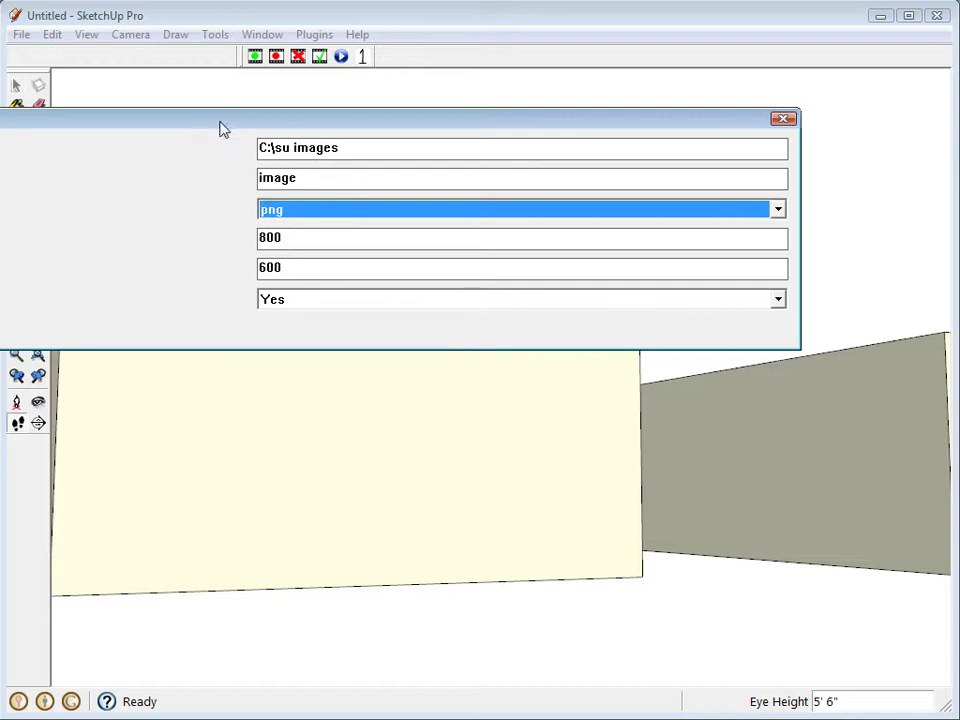
left_click_drag(224, 128, 557, 77)
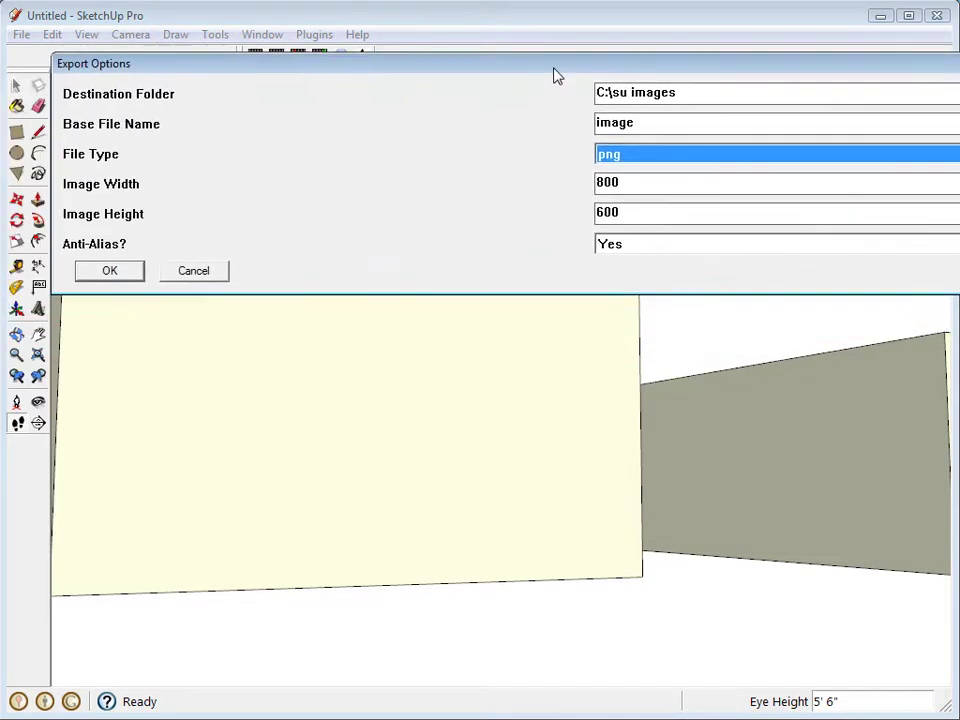
left_click(112, 275)
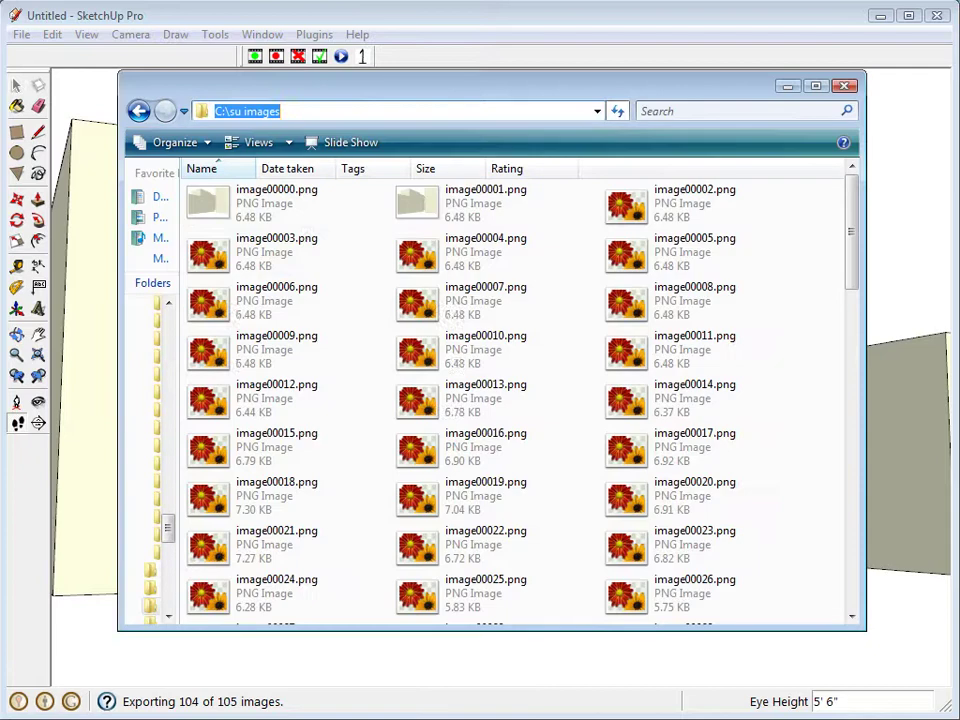
Scroll through the exported image PNG frames in the C:\su images folder.
left_click_drag(851, 218, 851, 289)
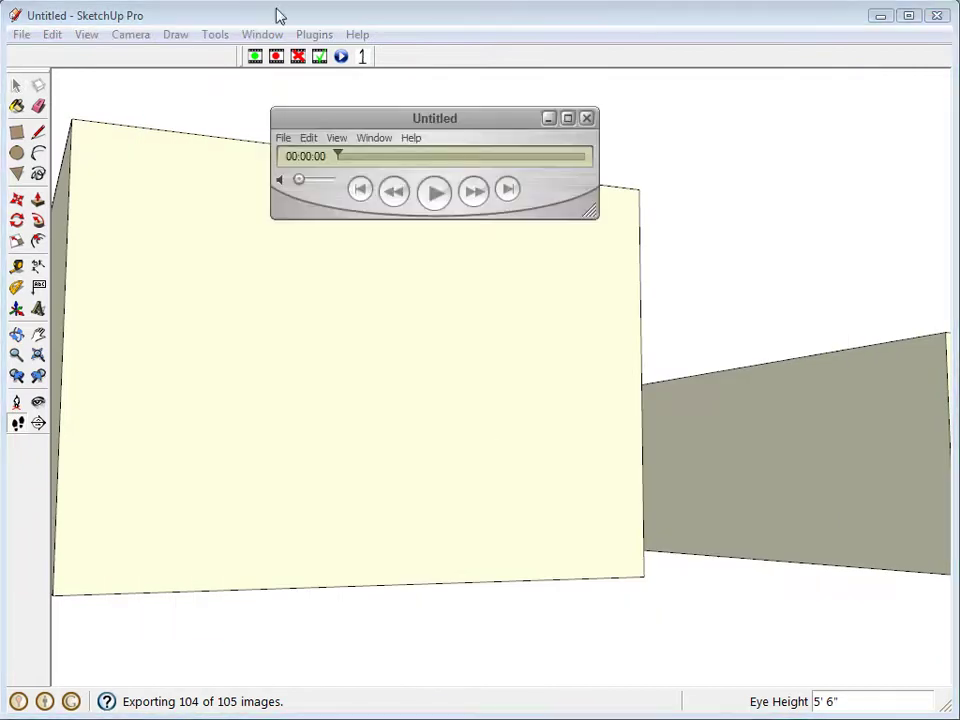
Open image00000.png as a 15 fps image sequence, preview the movie, then close QuickTime.
left_click_drag(440, 118, 510, 90)
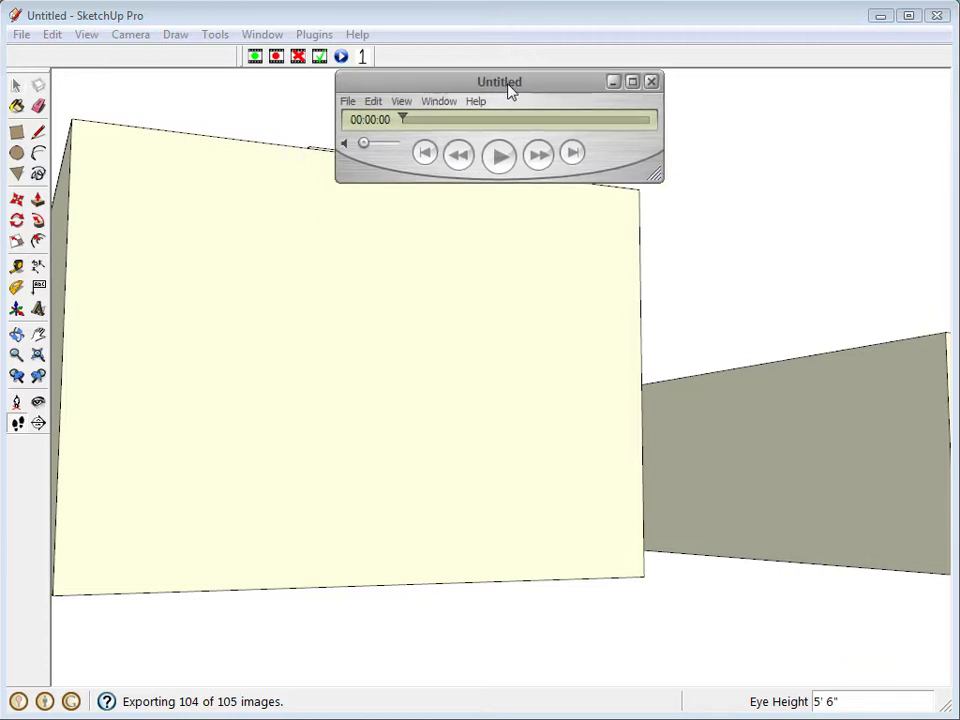
left_click(348, 101)
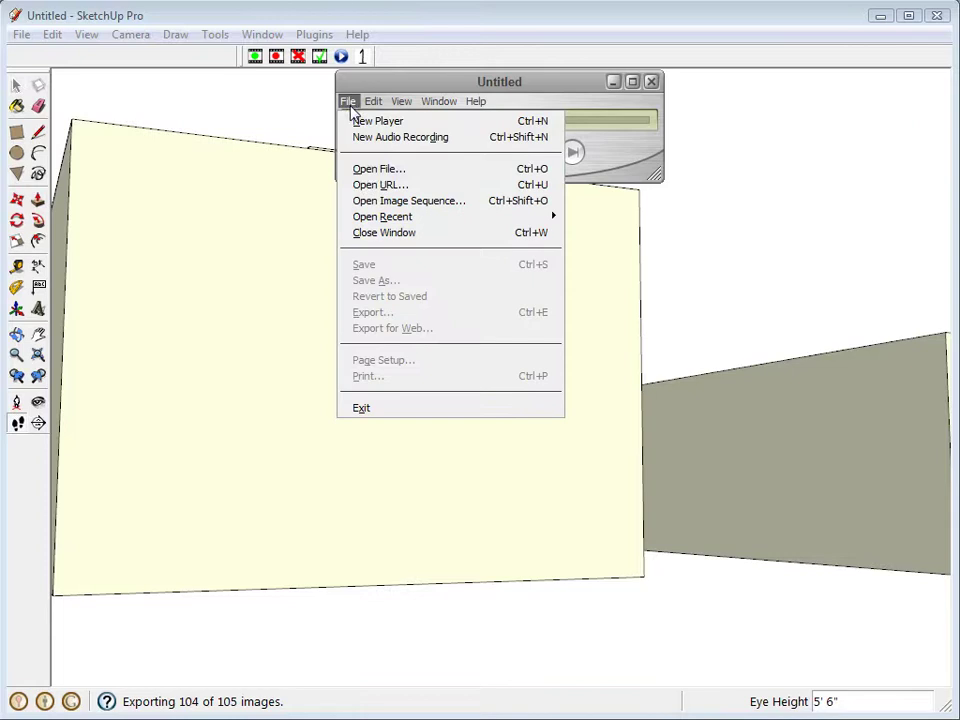
left_click(378, 202)
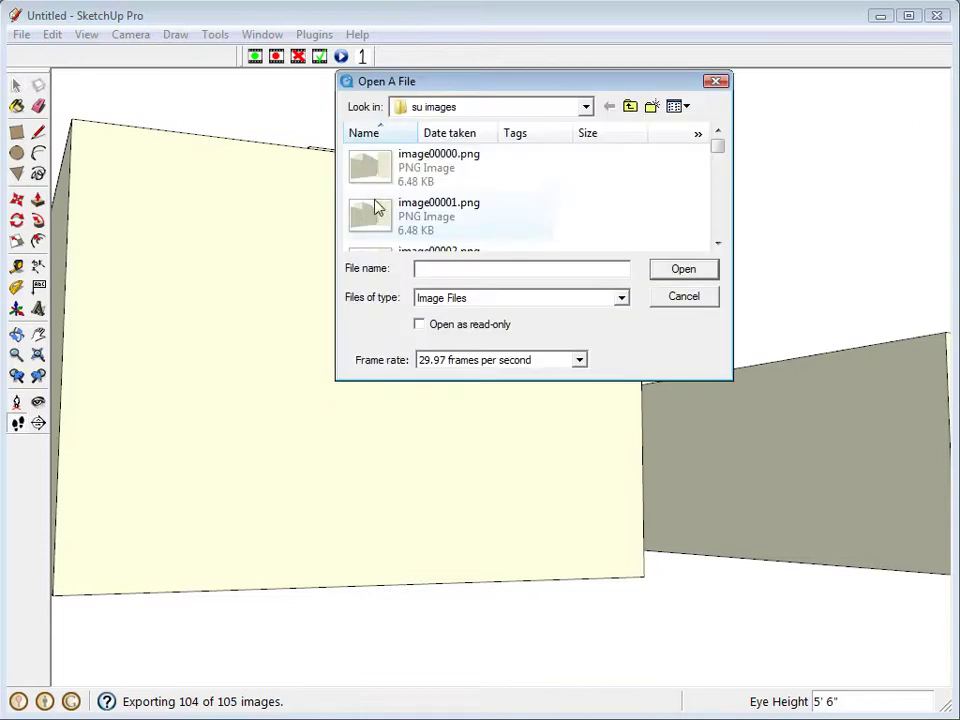
left_click(440, 168)
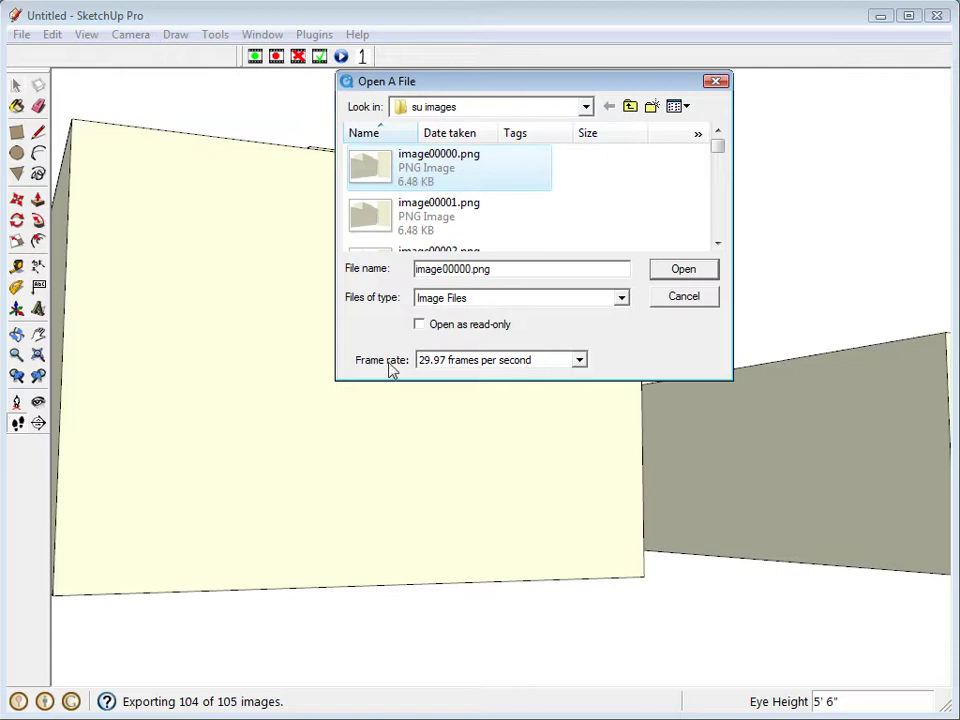
left_click(580, 360)
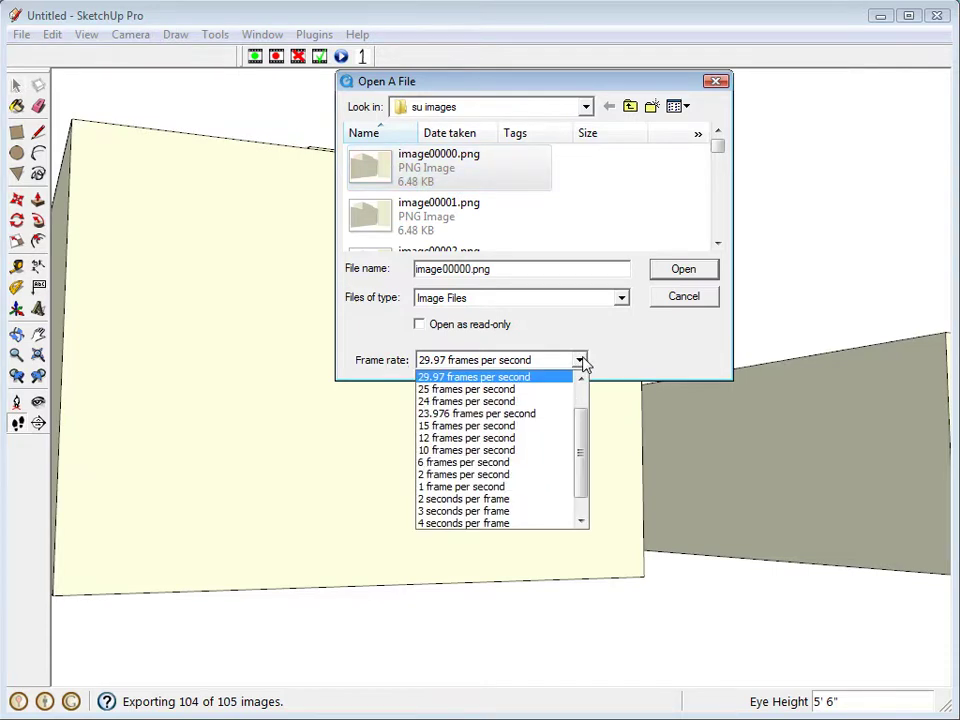
left_click(517, 426)
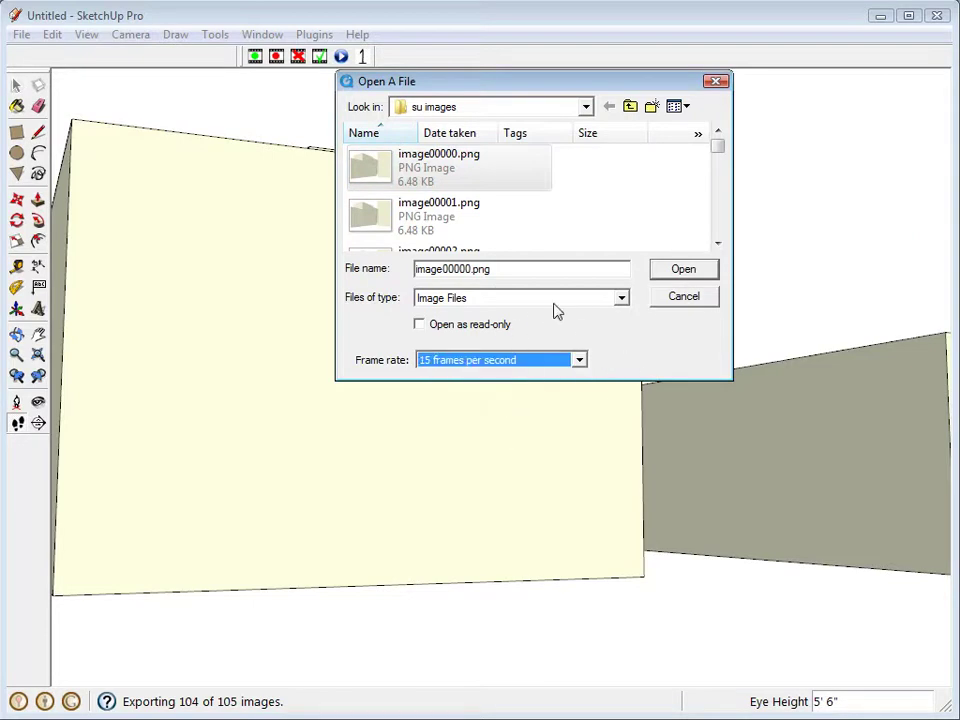
left_click(684, 270)
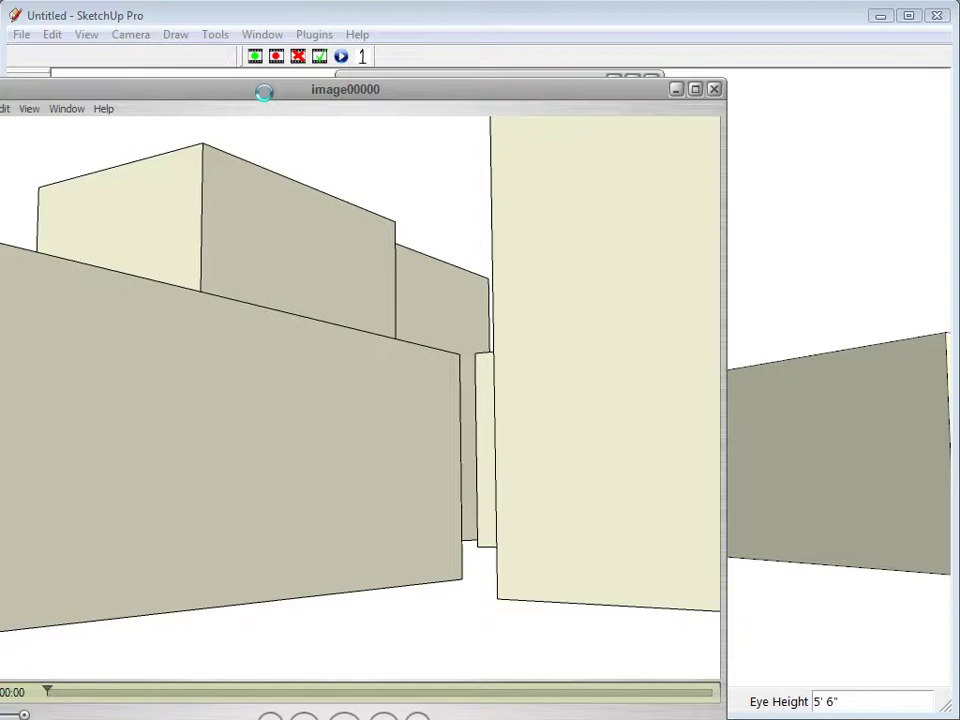
left_click_drag(261, 94, 420, 17)
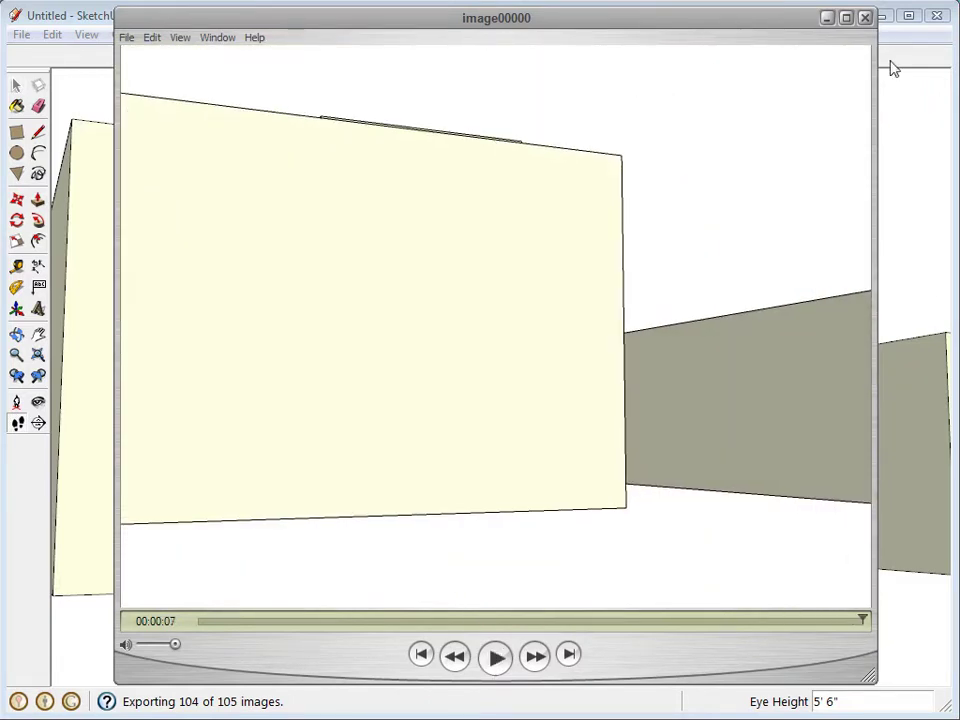
left_click(865, 16)
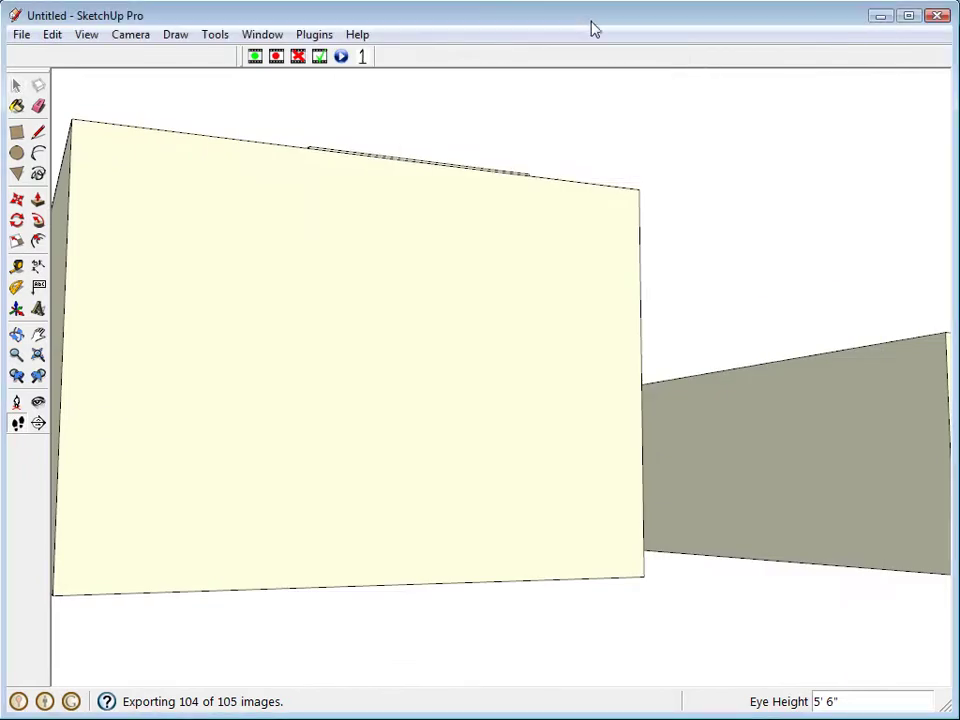
Walk up to the grey wall, then orbit out to a raised view of the box city.
middle_click_drag(343, 242, 531, 264)
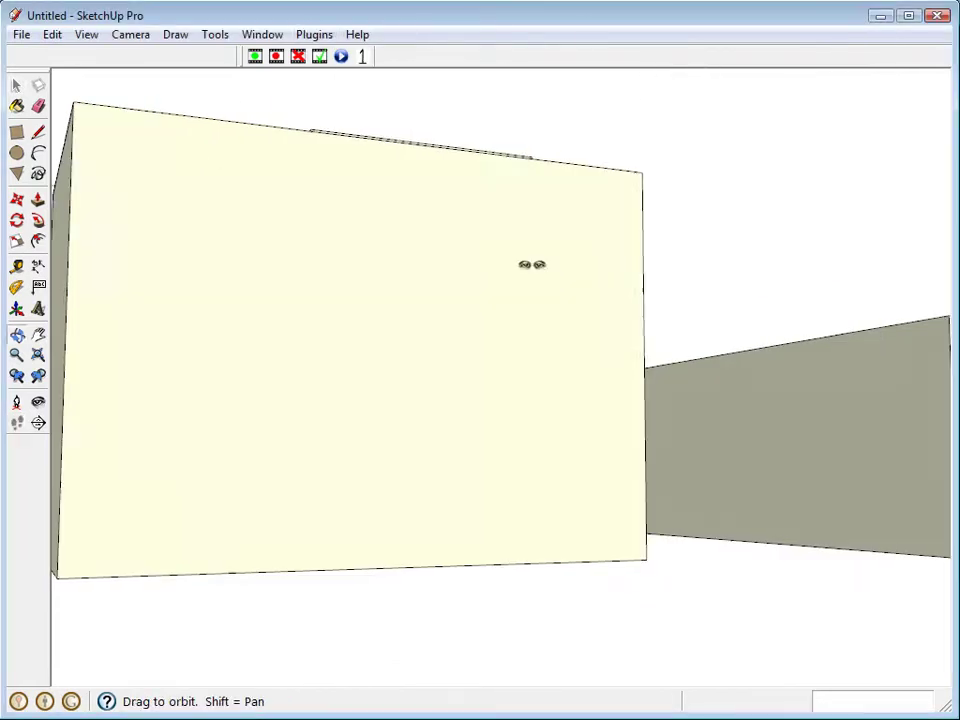
mouse_move(531, 264)
left_mouse_down()
mouse_move(332, 356)
mouse_move(158, 337)
left_mouse_up()
left_click(16, 86)
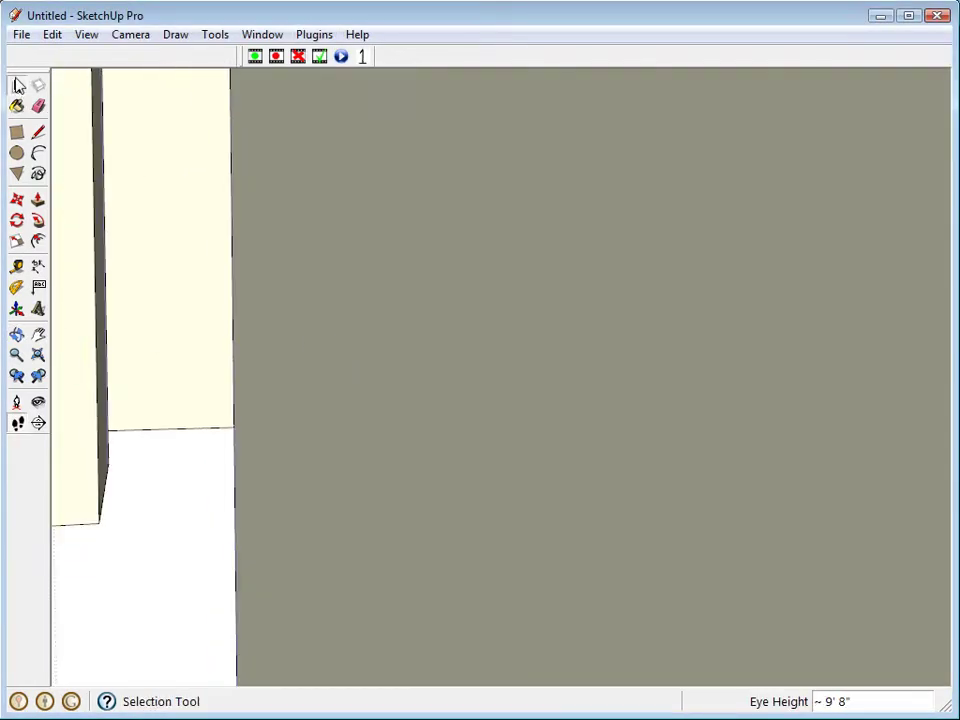
middle_click_drag(600, 330, 310, 282)
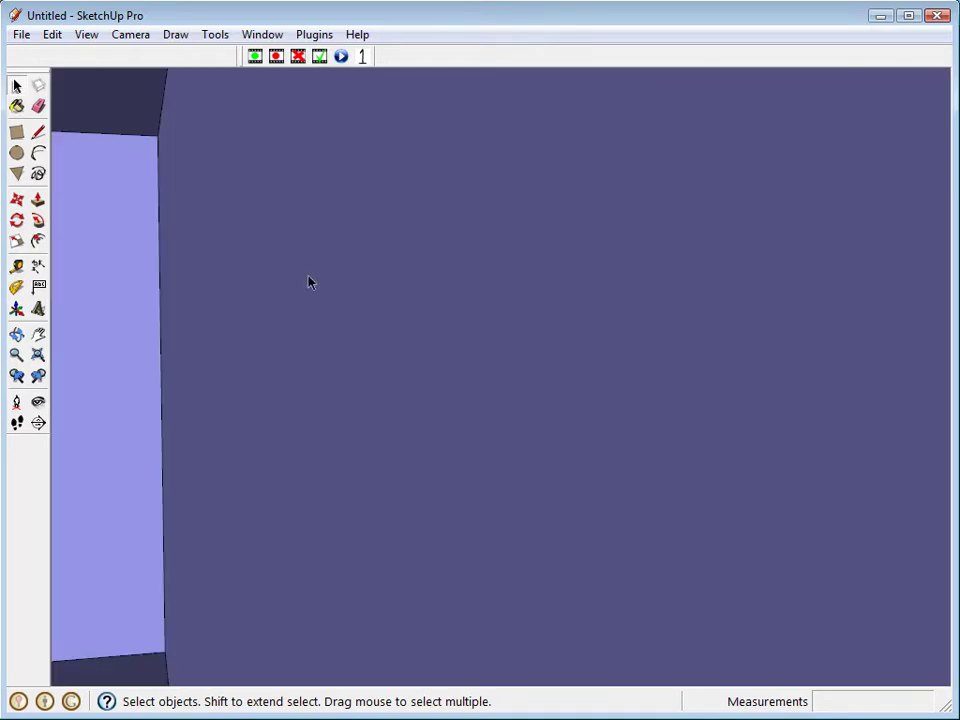
middle_click_drag(212, 195, 400, 270)
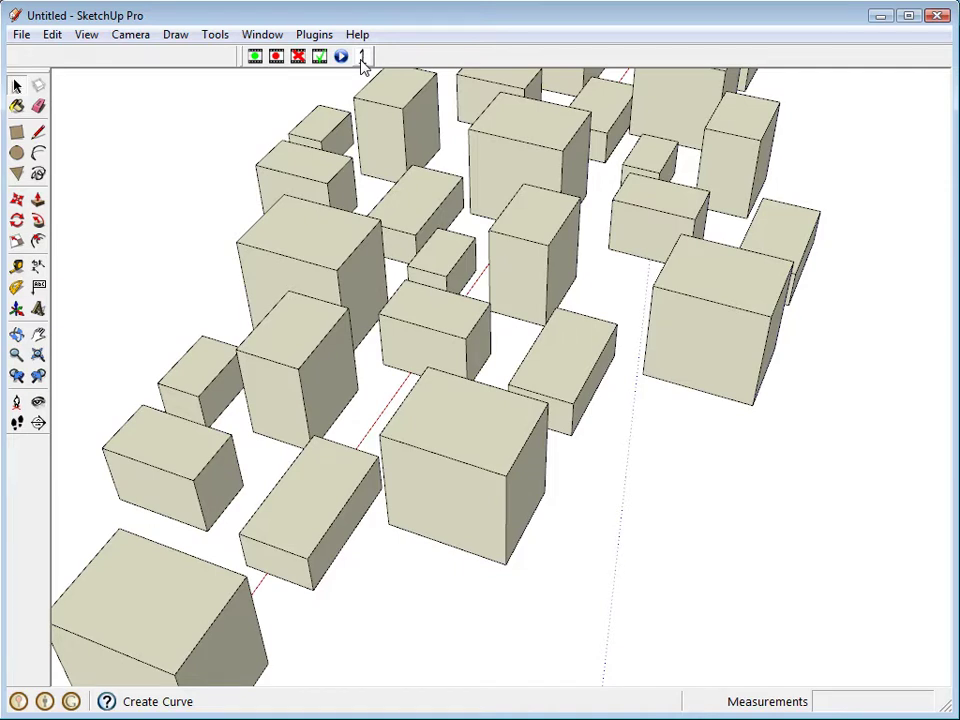
mouse_move(435, 443)
middle_mouse_down()
mouse_move(313, 536)
mouse_move(302, 508)
mouse_move(452, 362)
middle_mouse_up()
scroll(438, 410, "up", 3)
middle_click_drag(424, 446, 743, 466)
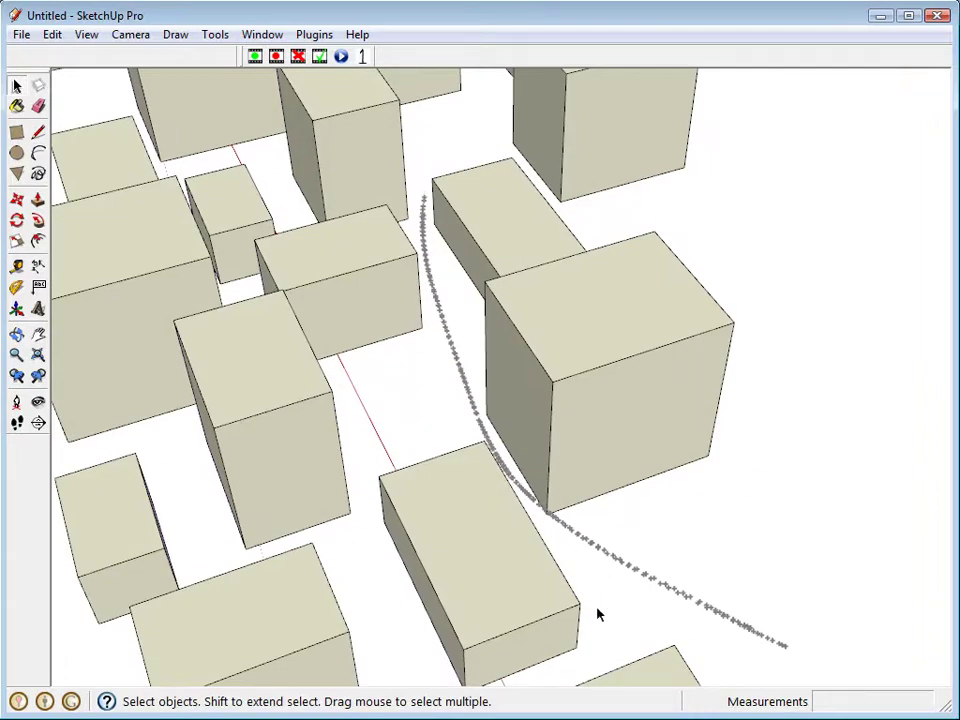
middle_click_drag(633, 570, 324, 321)
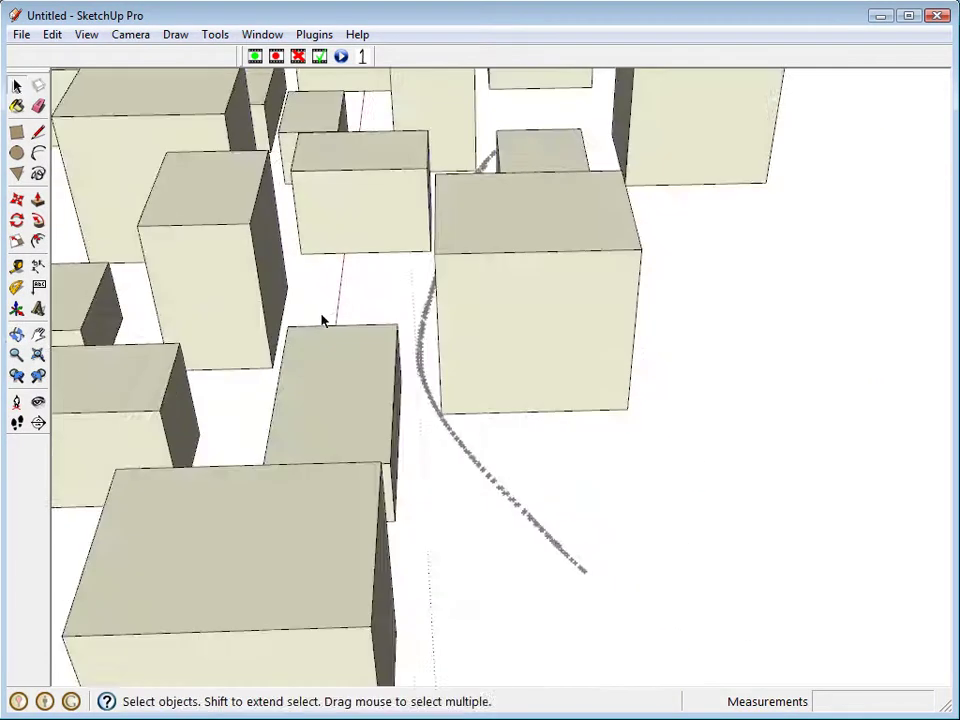
scroll(354, 435, "up", 3)
middle_click_drag(354, 435, 68, 216, "shift")
scroll(318, 298, "up", 3)
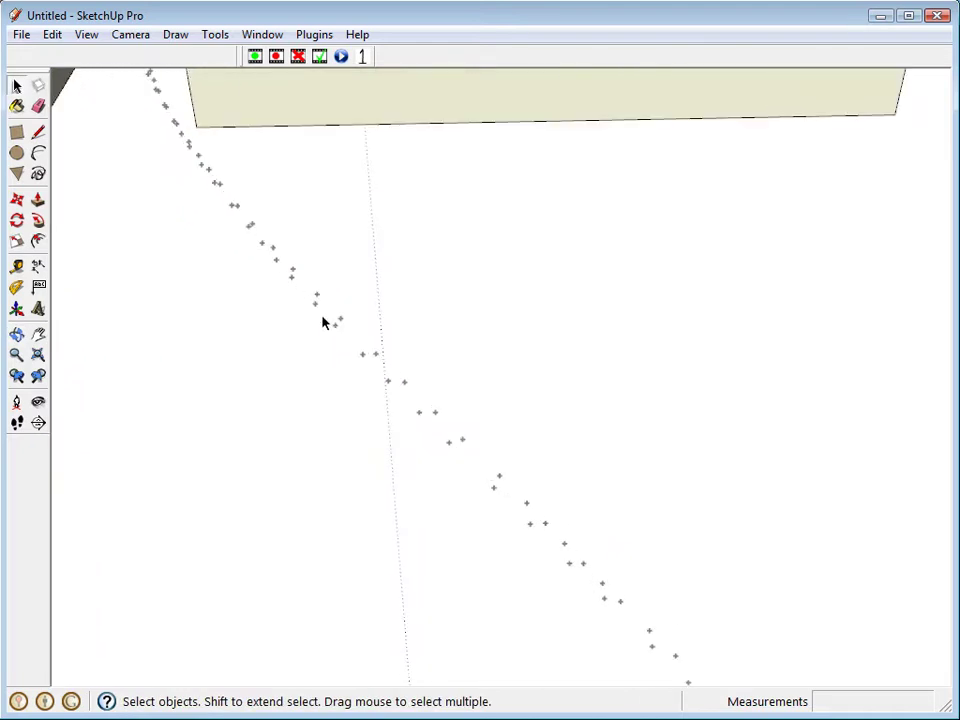
left_click(238, 240)
middle_click_drag(491, 495, 379, 259)
scroll(324, 204, "up", 5)
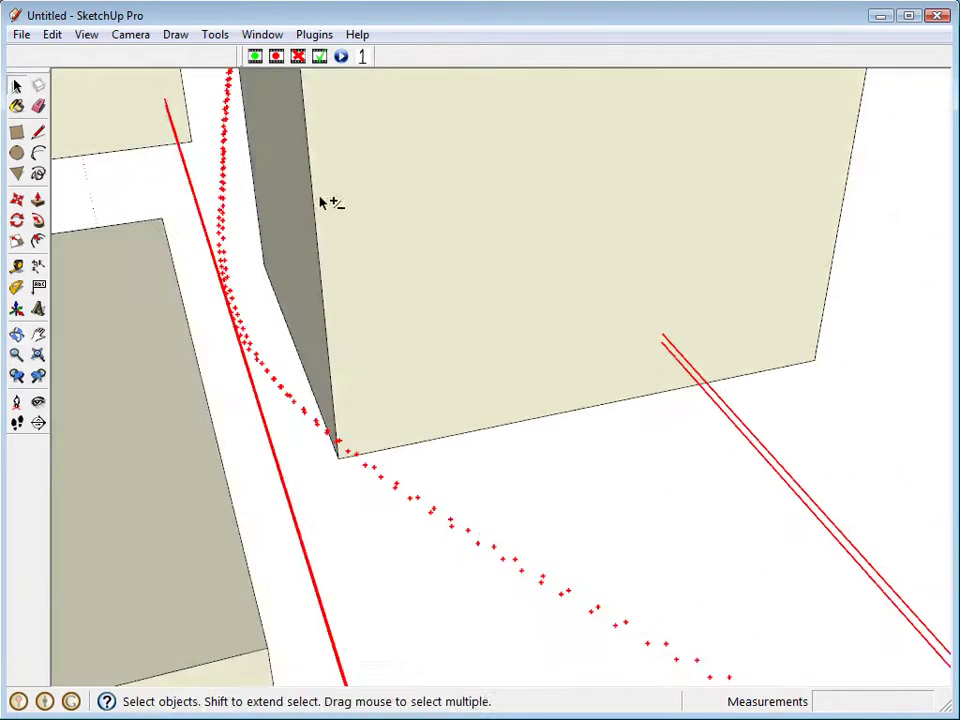
middle_click_drag(421, 397, 358, 399)
scroll(476, 396, "down", 6)
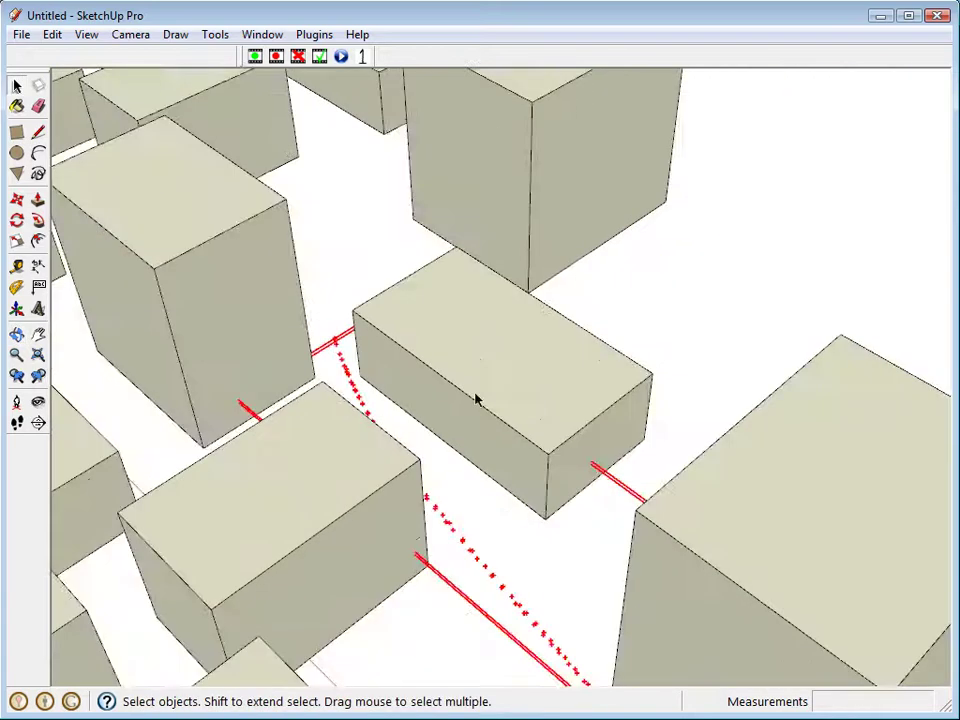
scroll(479, 333, "down", 5)
middle_click_drag(479, 333, 425, 421)
scroll(463, 327, "up", 3)
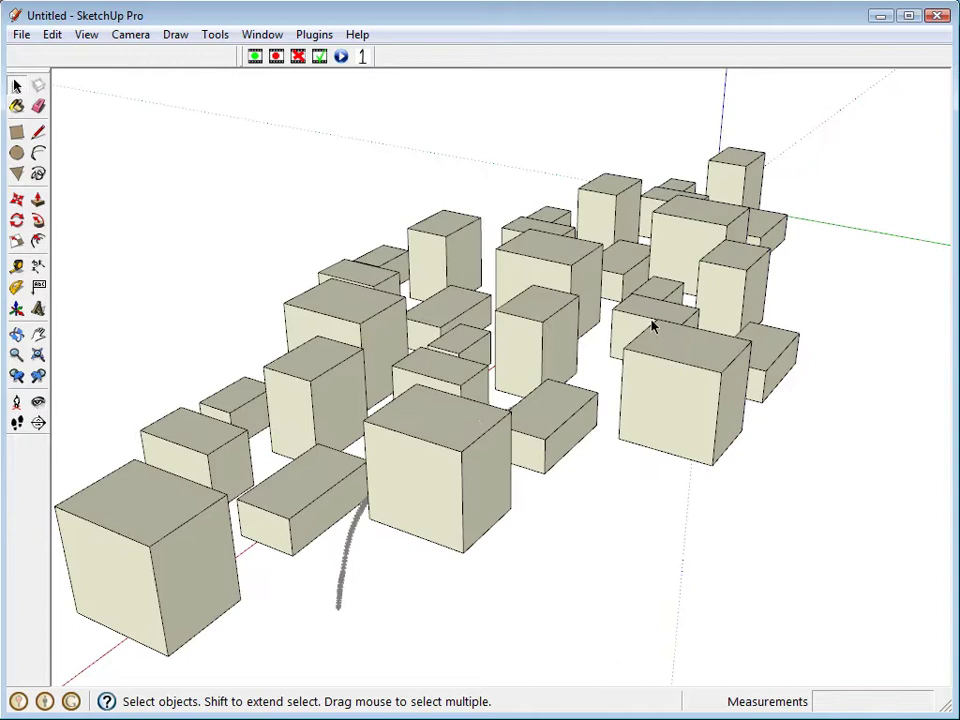